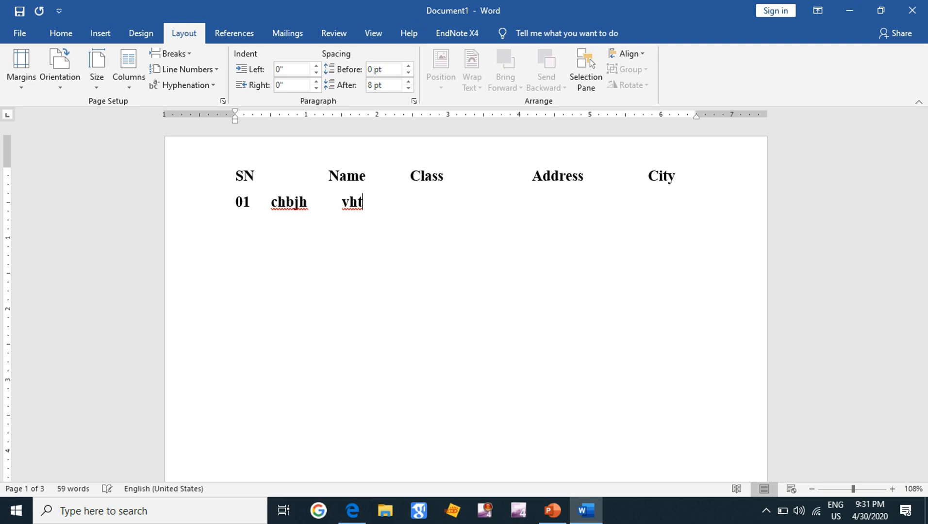
Step: Delete the sample entries in the row below the column headings
key("BackSpace")
key("BackSpace")
key("BackSpace")
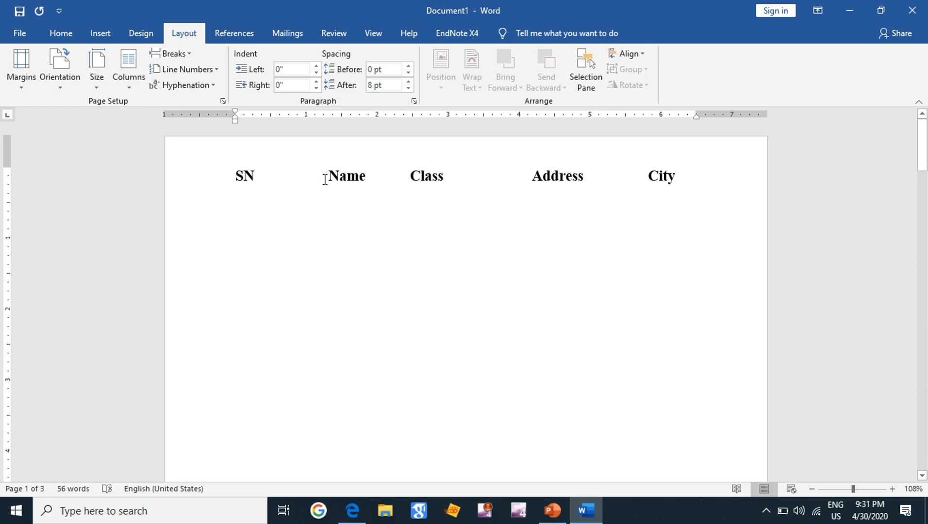
Step: Add left-aligned tab stops without a leader at 0, 1 and 2 inches for the empty line below the headings
left_click(61, 34)
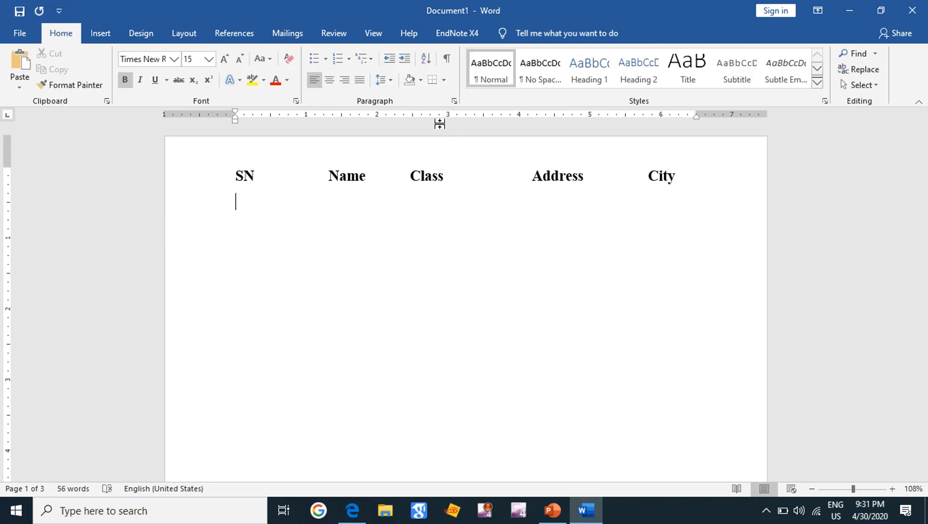
left_click(454, 101)
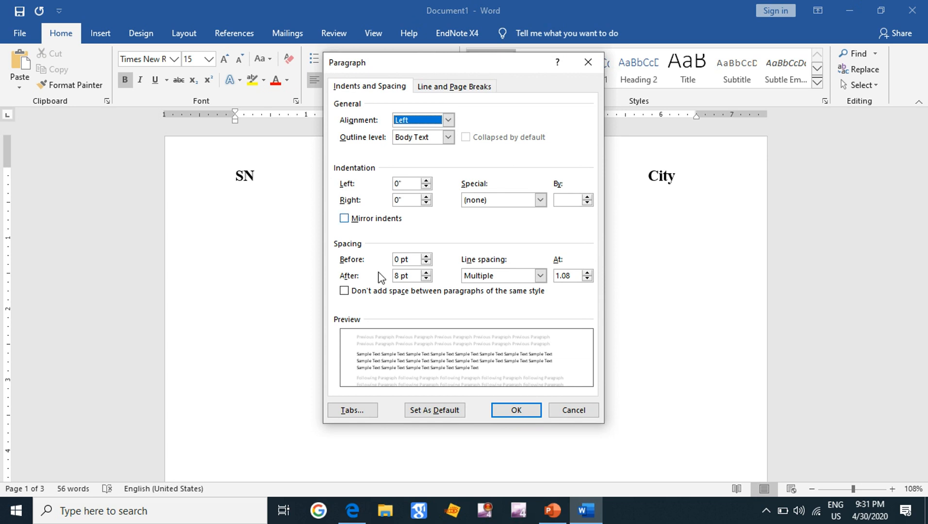
left_click(349, 413)
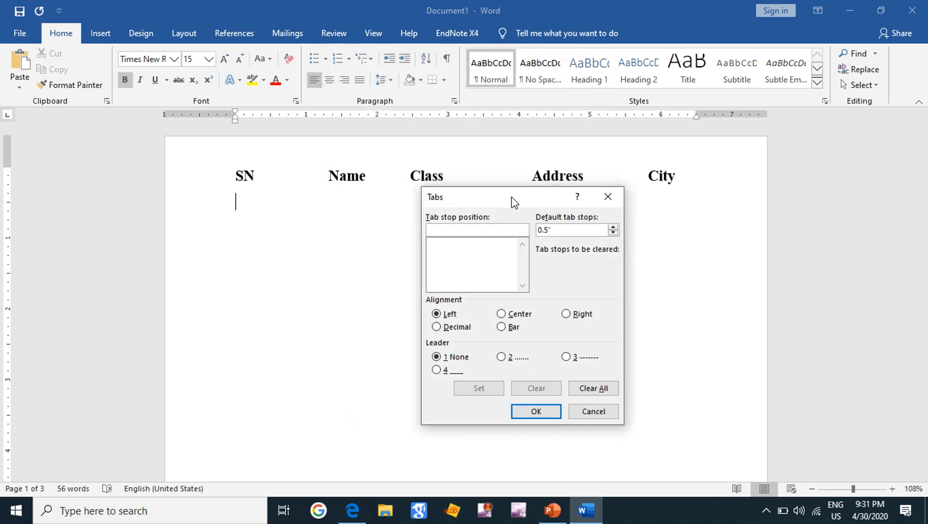
left_click_drag(512, 196, 423, 173)
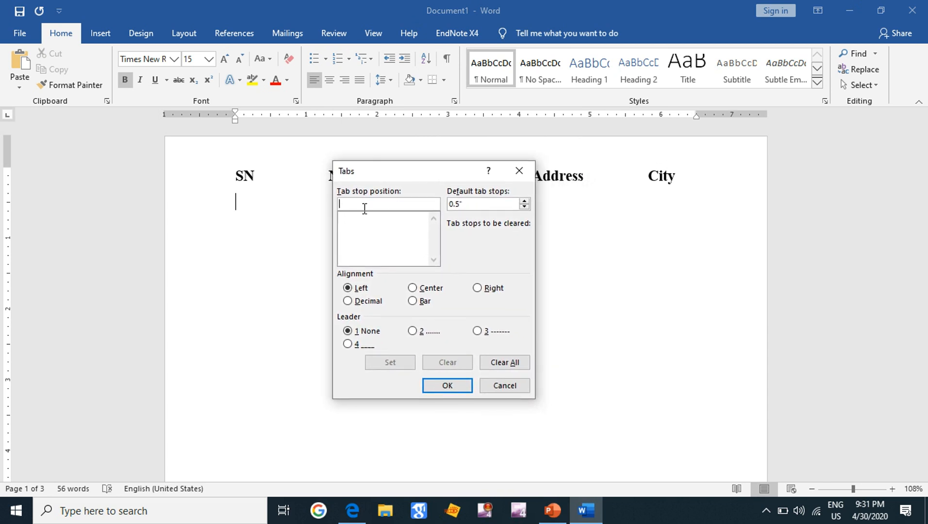
left_click_drag(421, 171, 447, 204)
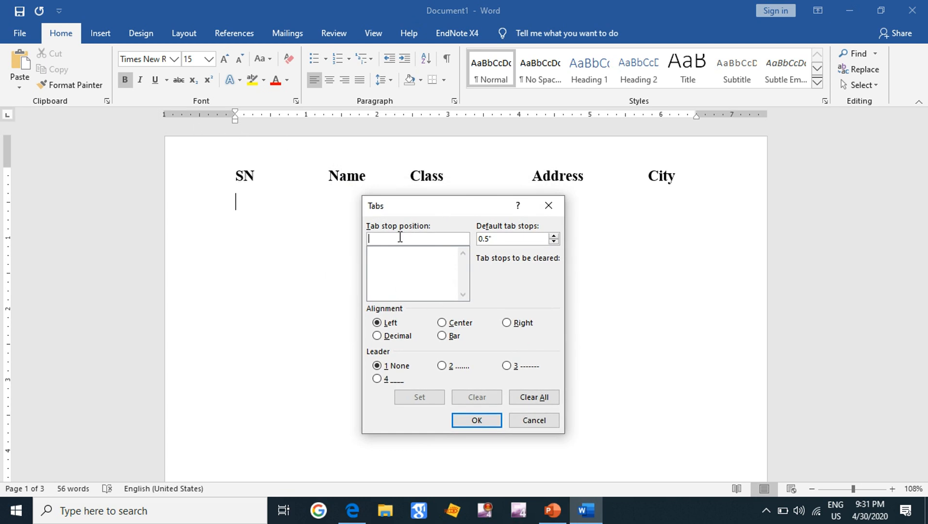
type("0")
left_click(427, 397)
type("1")
left_click(422, 403)
type("2")
left_click(417, 397)
Step: Add left-aligned tab stops at 3.5 and 5 inches and apply the tab settings to the line
key("BackSpace")
key("BackSpace")
type("3.5")
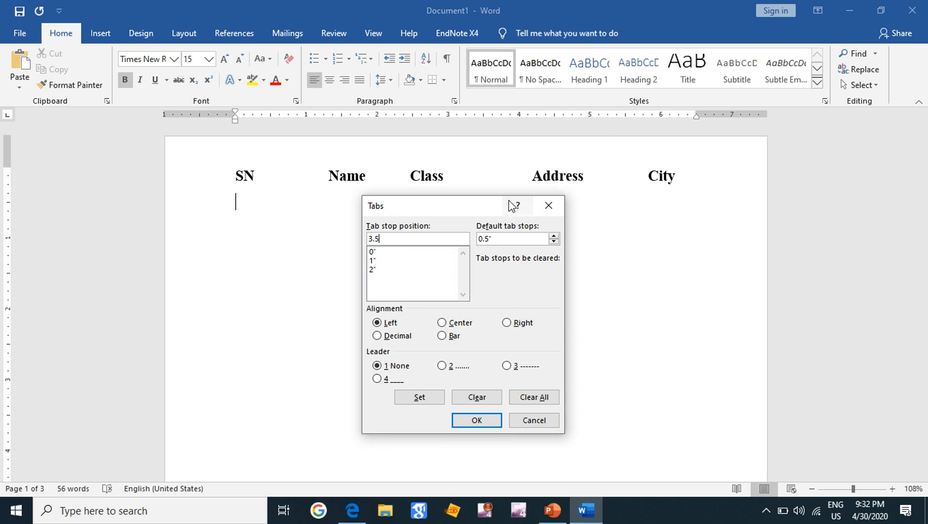
left_click(438, 400)
type("4")
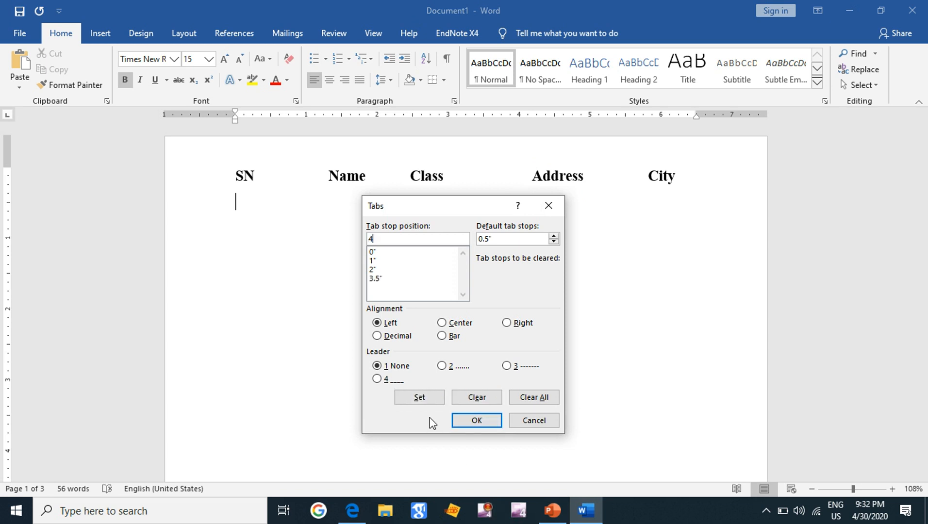
left_click(417, 399)
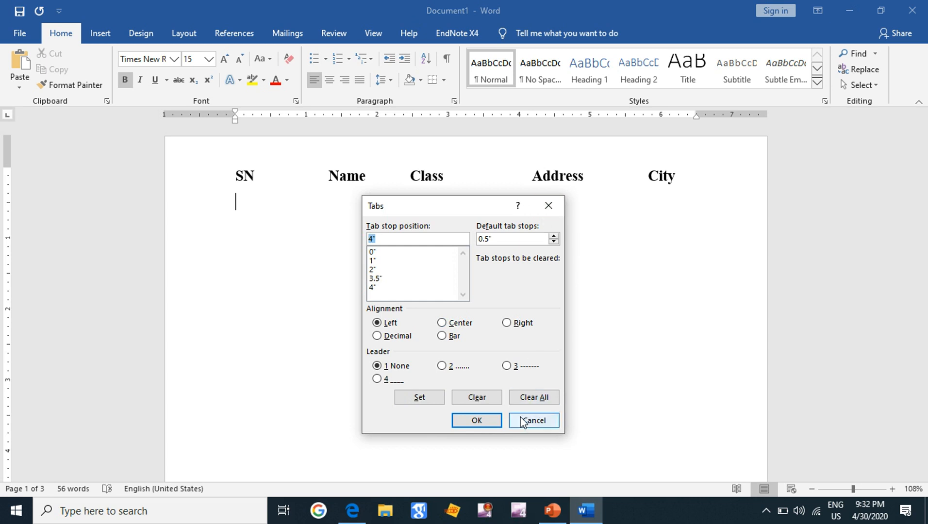
left_click(476, 421)
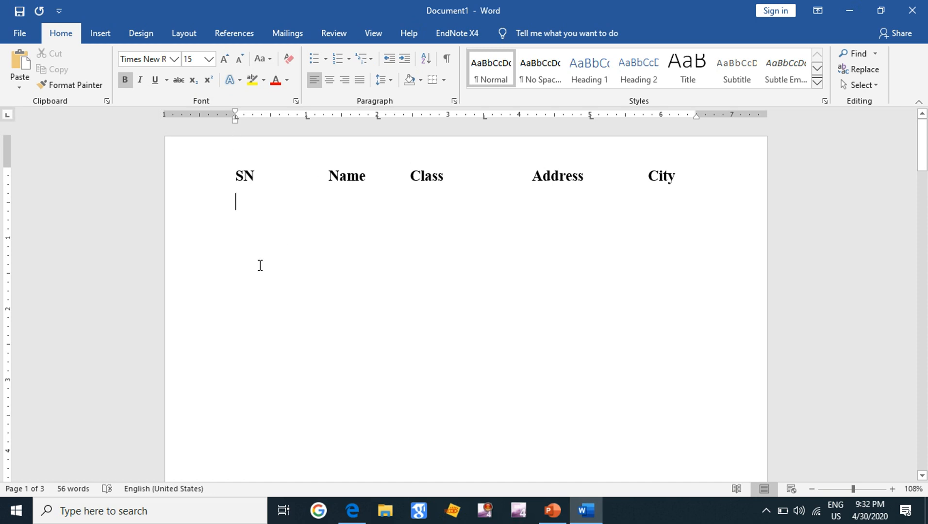
Step: Fill the line below the headings with the tab-separated entries 01, jhj, thbh and ybjhb, ending at the last tab stop
type("01")
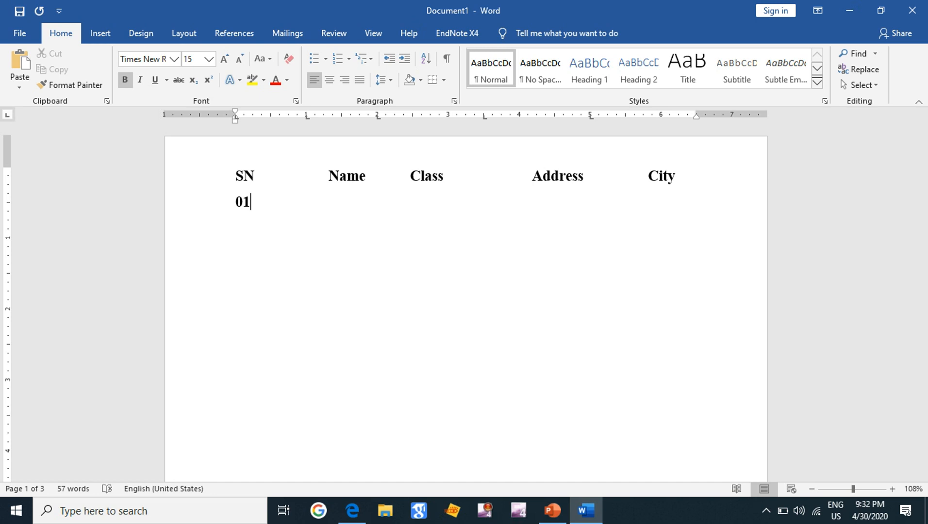
key("Tab")
type("jhj")
key("Tab")
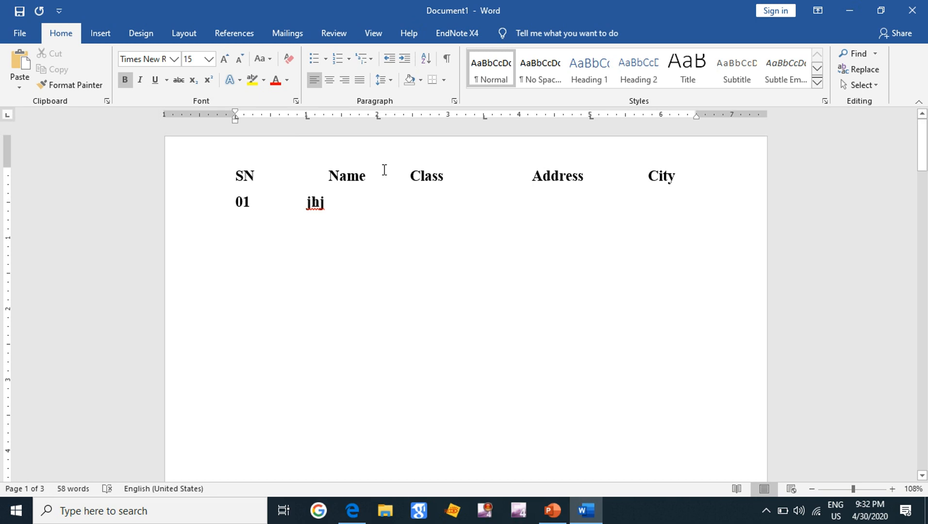
type("thbh")
key("Tab")
type("ybjhb")
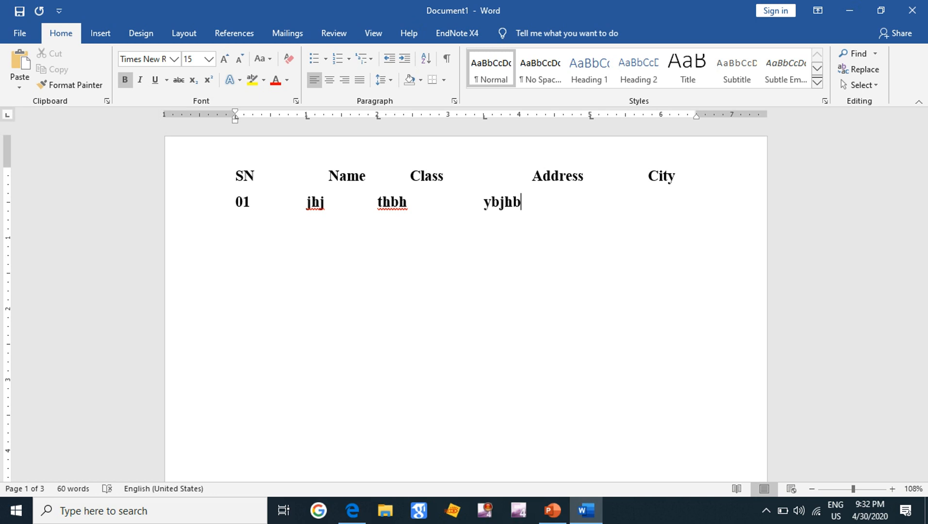
key("Tab")
Step: Clear all custom tab stops from the 01 row
left_click(454, 102)
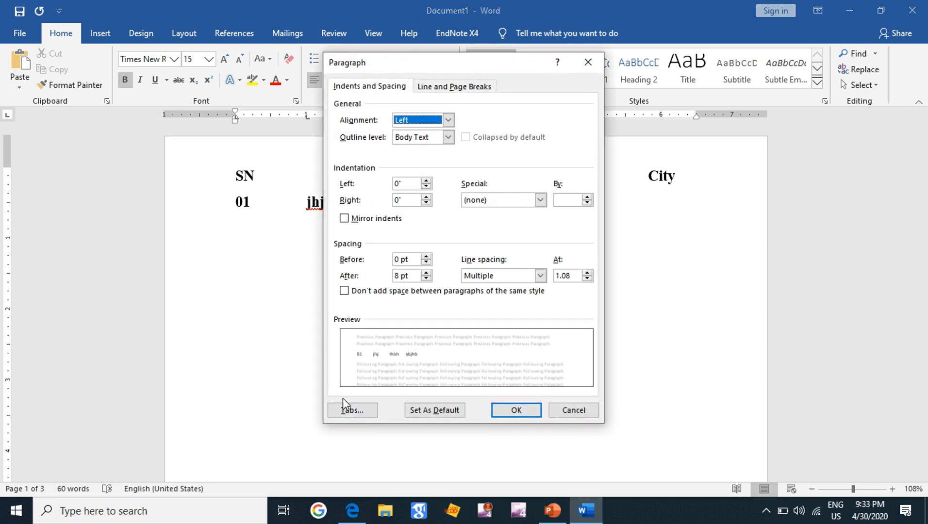
left_click(347, 413)
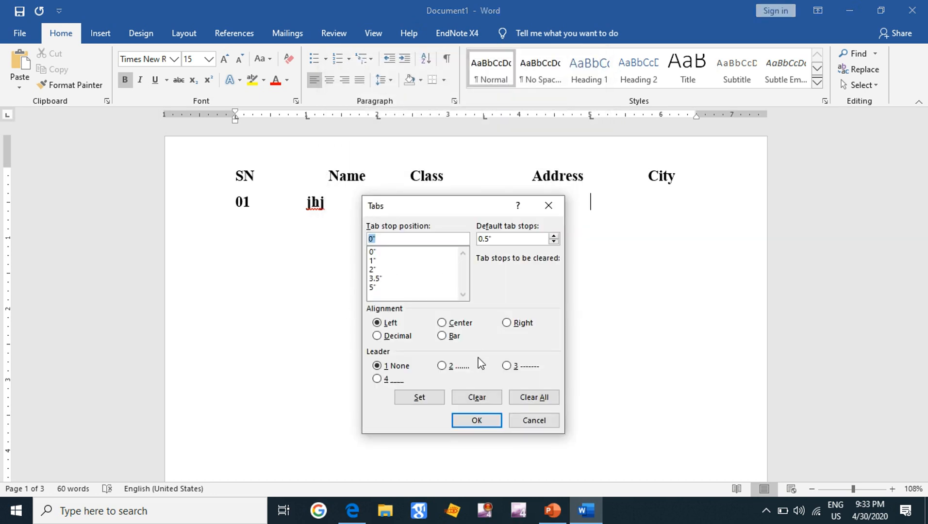
left_click(549, 401)
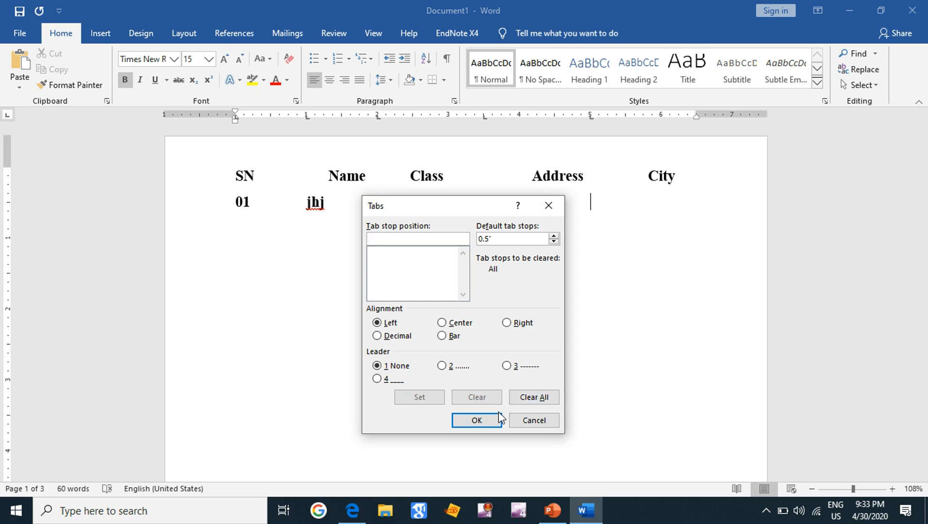
left_click(482, 421)
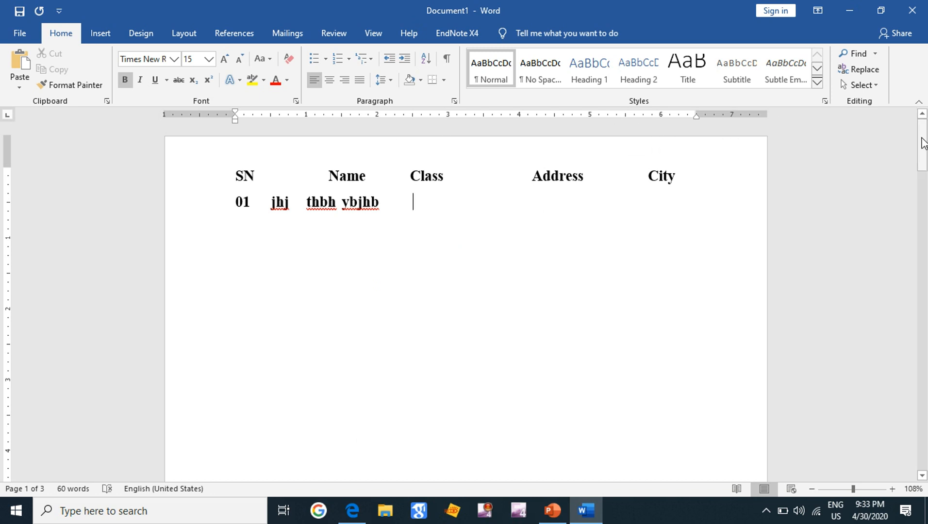
Step: Set the entire topic list under the Artificial Intelligence title, through Programming language, to one column
left_click_drag(923, 143, 926, 268)
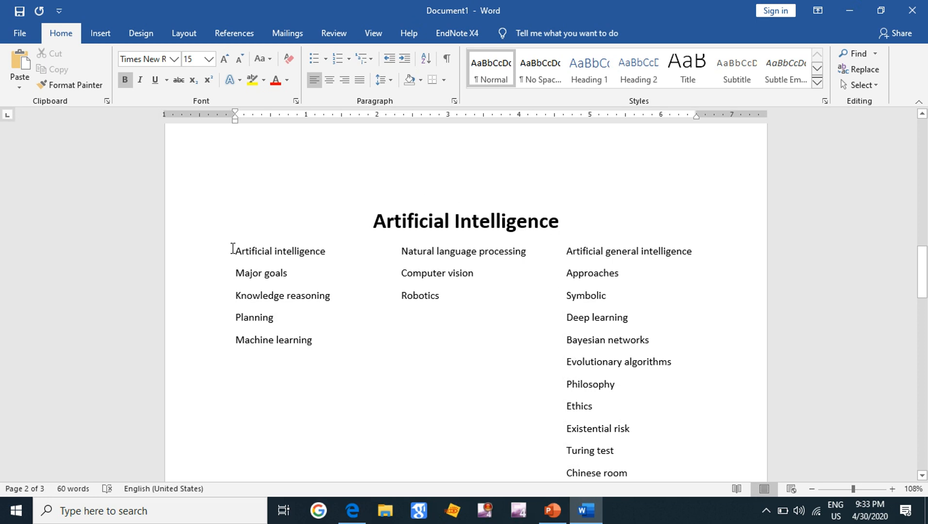
left_click_drag(232, 249, 679, 378)
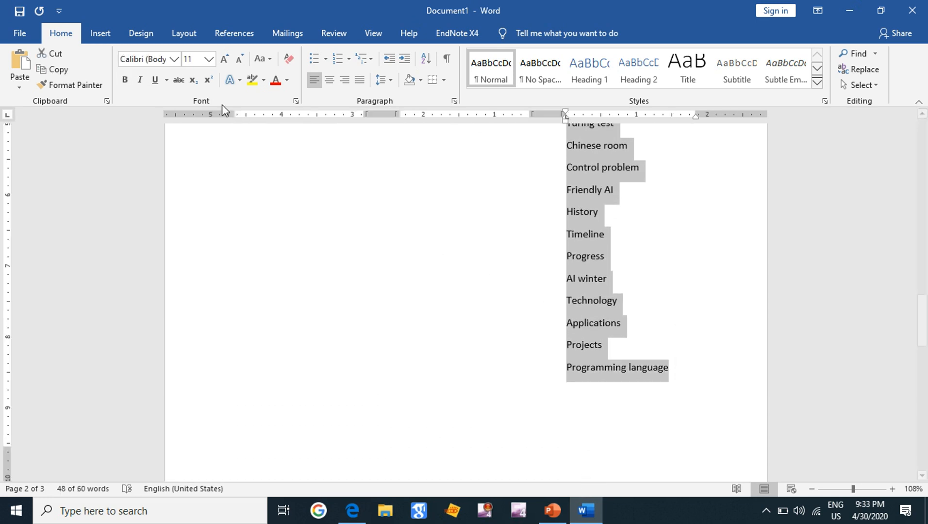
left_click(133, 35)
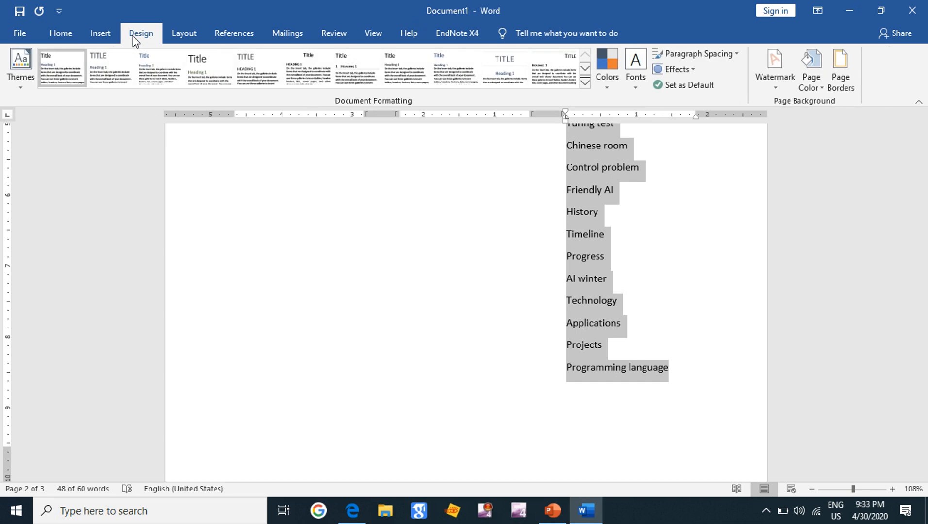
left_click(183, 34)
left_click(125, 73)
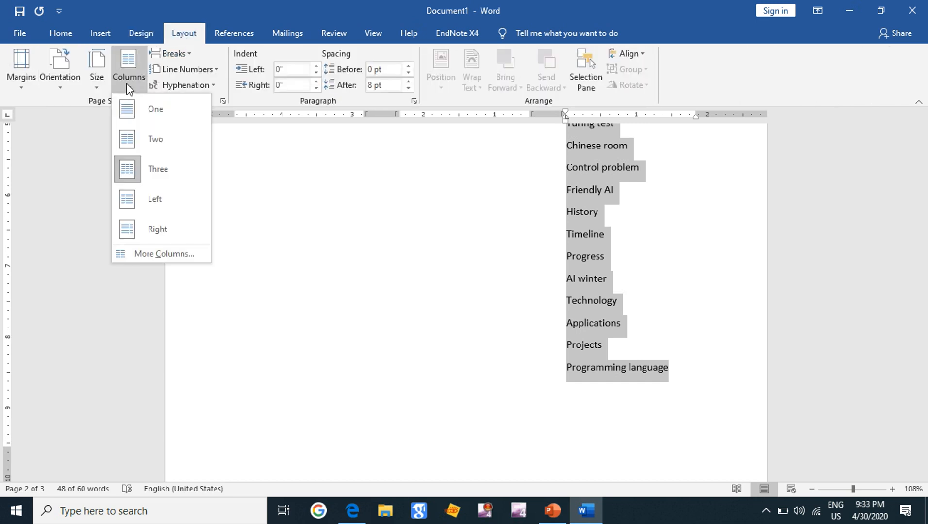
left_click(140, 119)
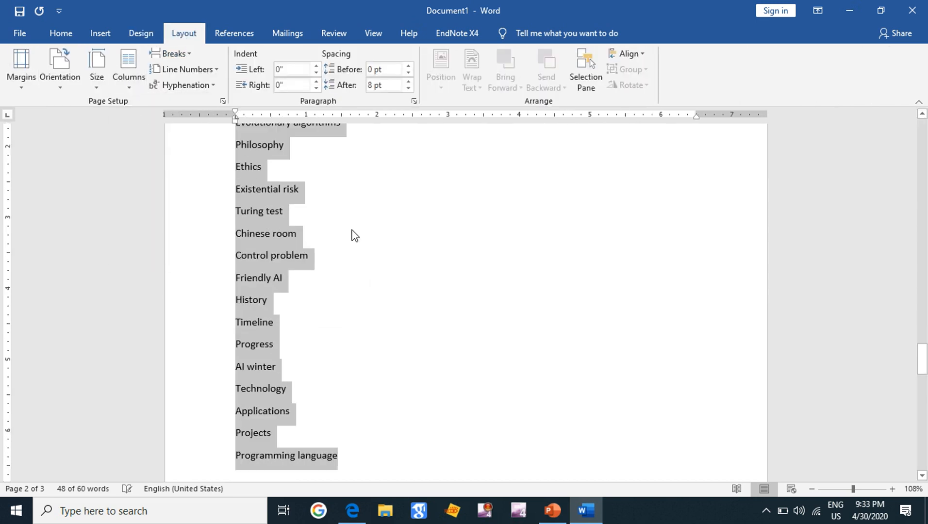
left_click(438, 267)
Step: Remove the break after Machine learning so Natural language processing starts on the line directly below it
scroll(440, 270, "up", 20)
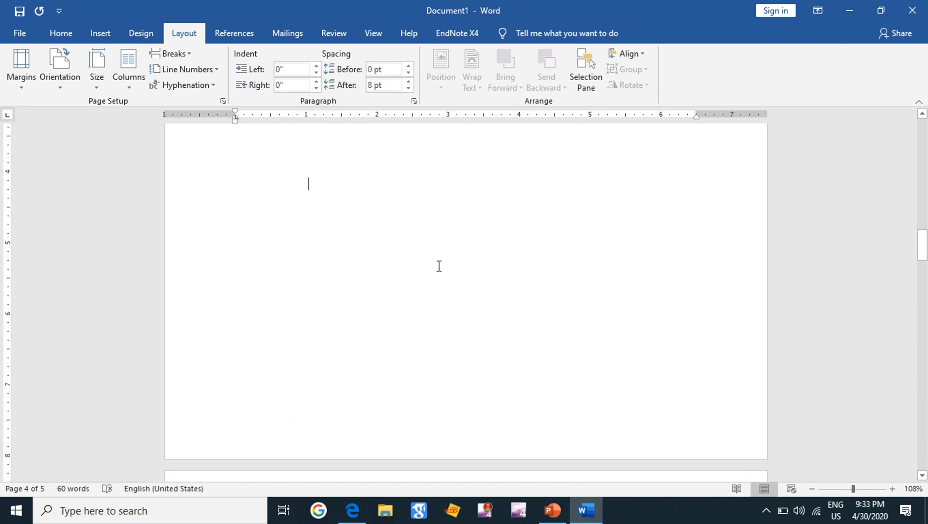
scroll(438, 266, "up", 5)
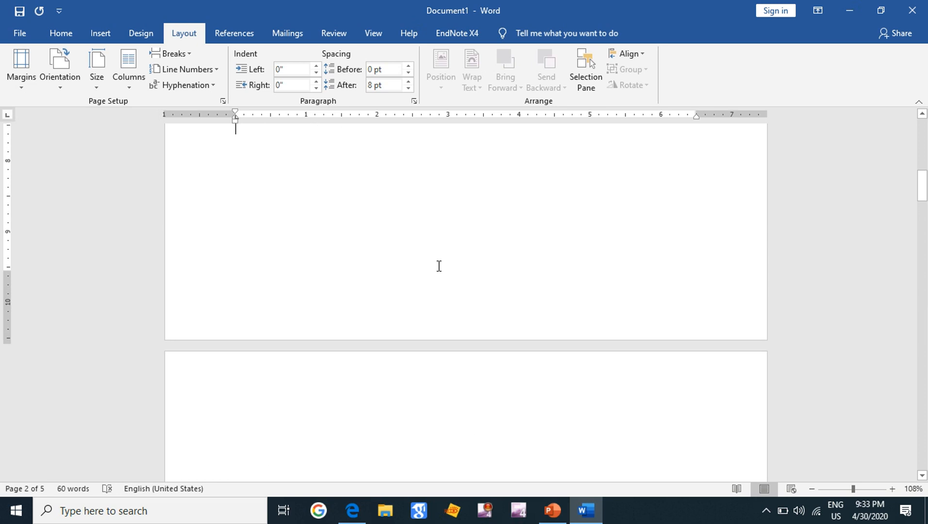
scroll(439, 265, "down", 15)
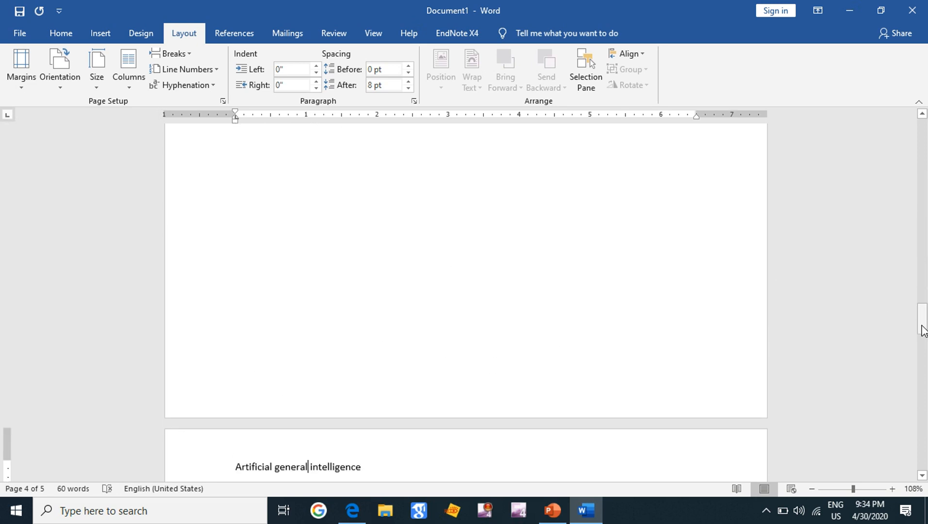
left_click_drag(923, 331, 926, 214)
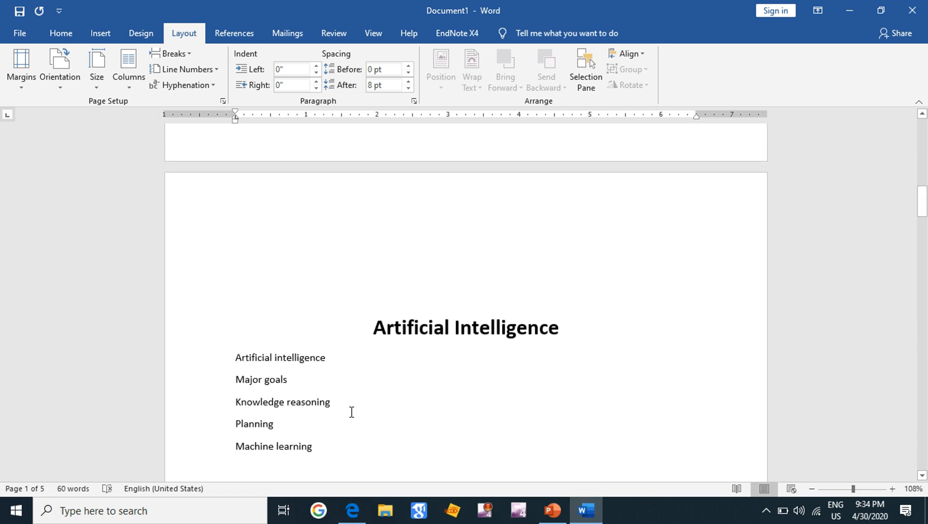
left_click(322, 446)
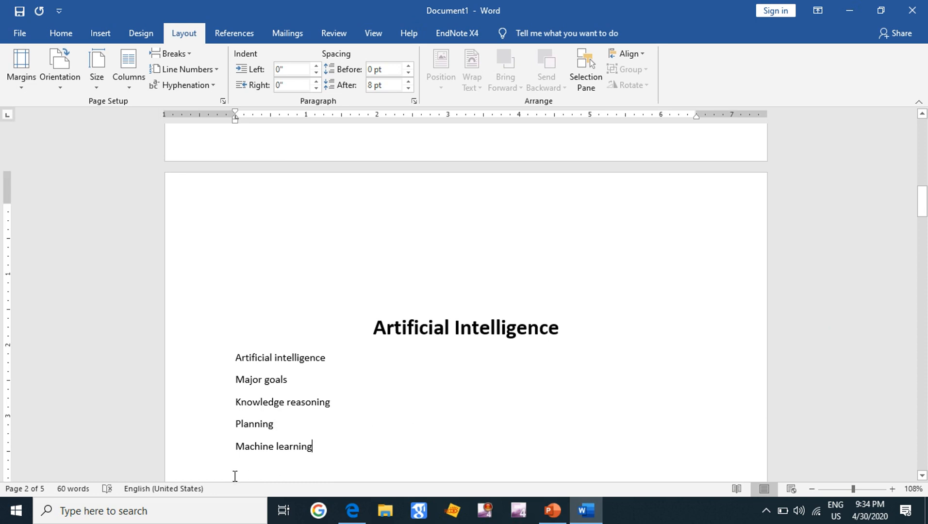
key("BackSpace")
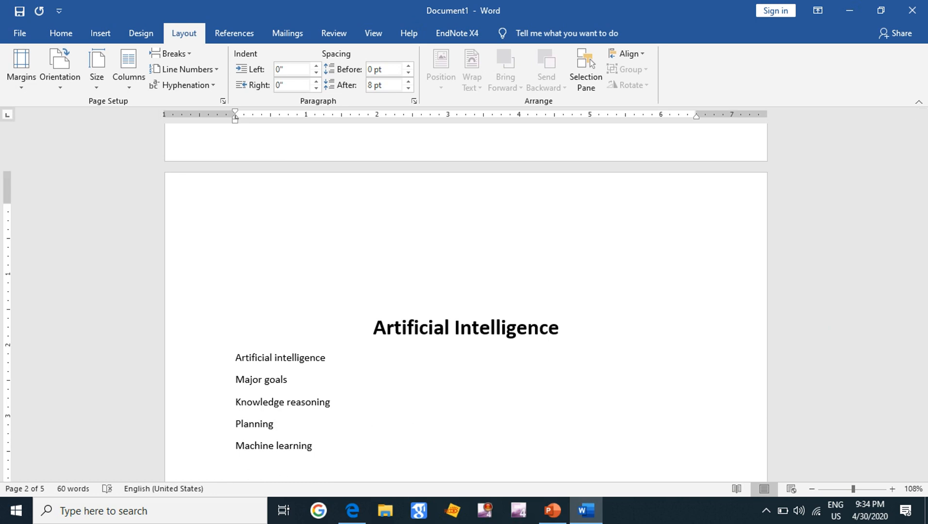
key("Down")
key("Down")
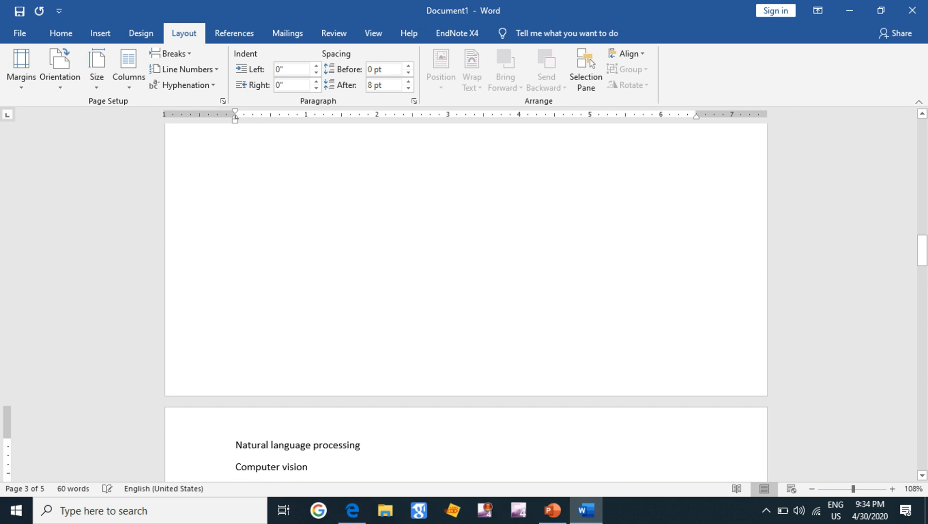
left_click(234, 444)
key("BackSpace")
key("BackSpace")
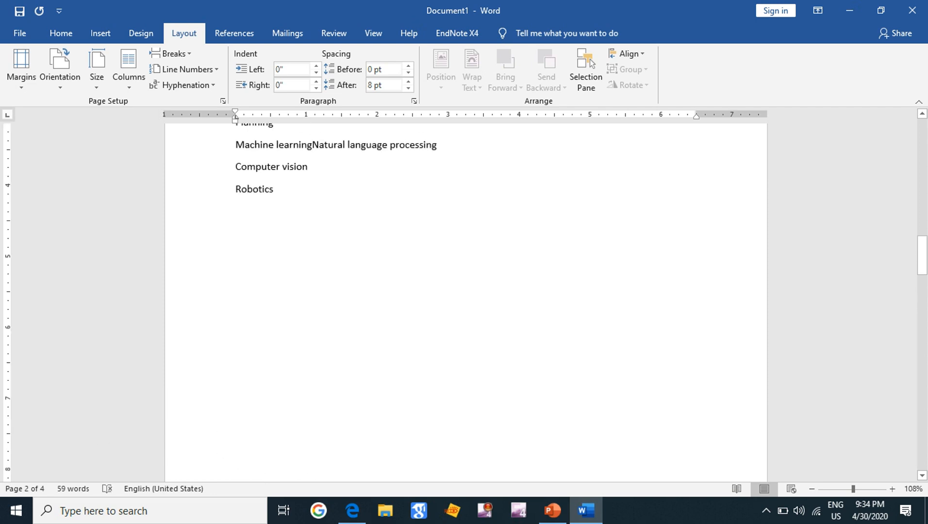
key("Return")
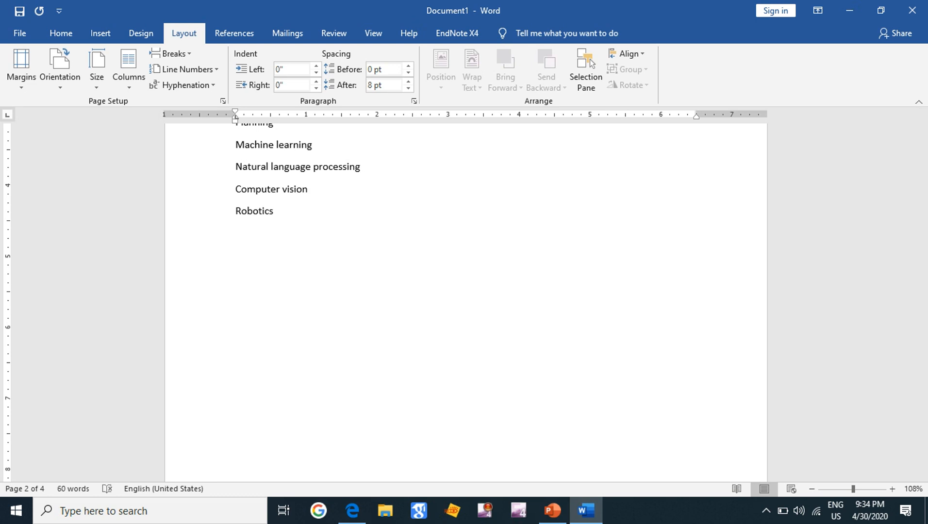
Step: Arrange the list from Artificial intelligence to Robotics in two columns
left_click_drag(926, 261, 926, 239)
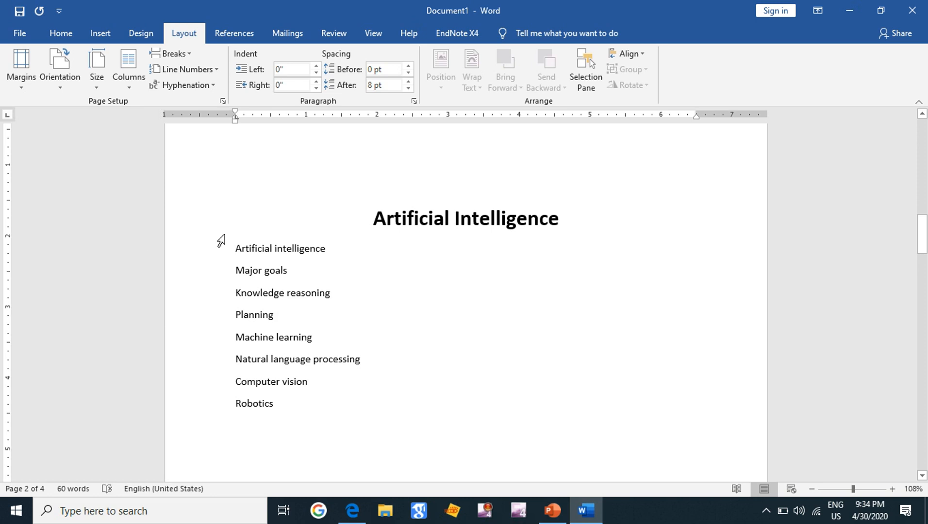
left_click_drag(234, 247, 337, 409)
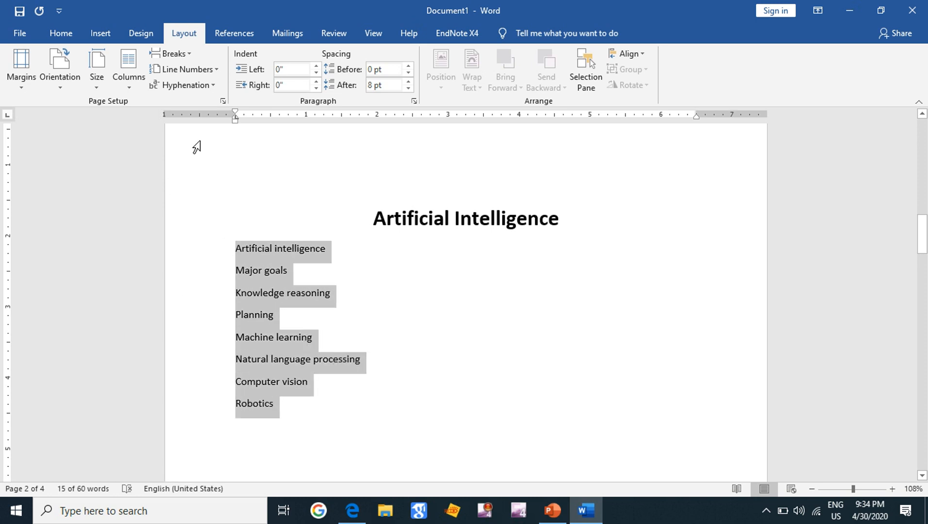
left_click(127, 89)
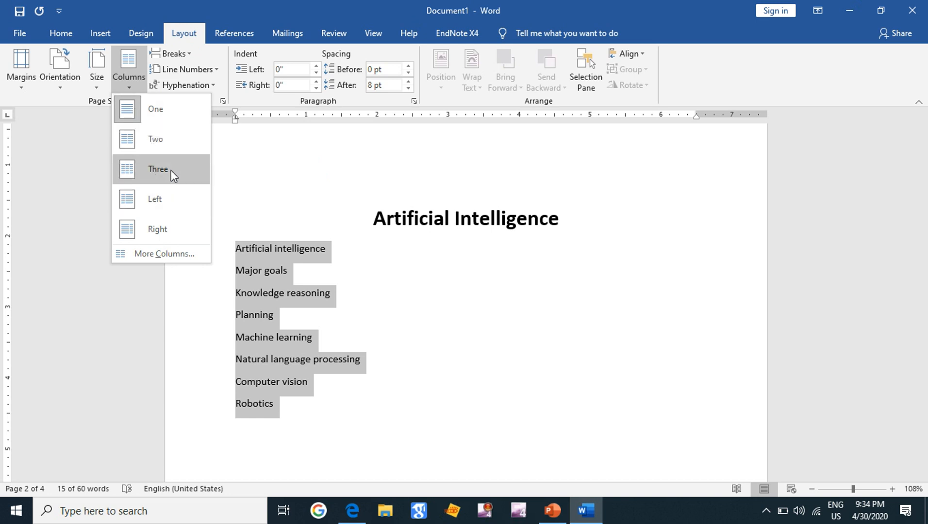
left_click(159, 140)
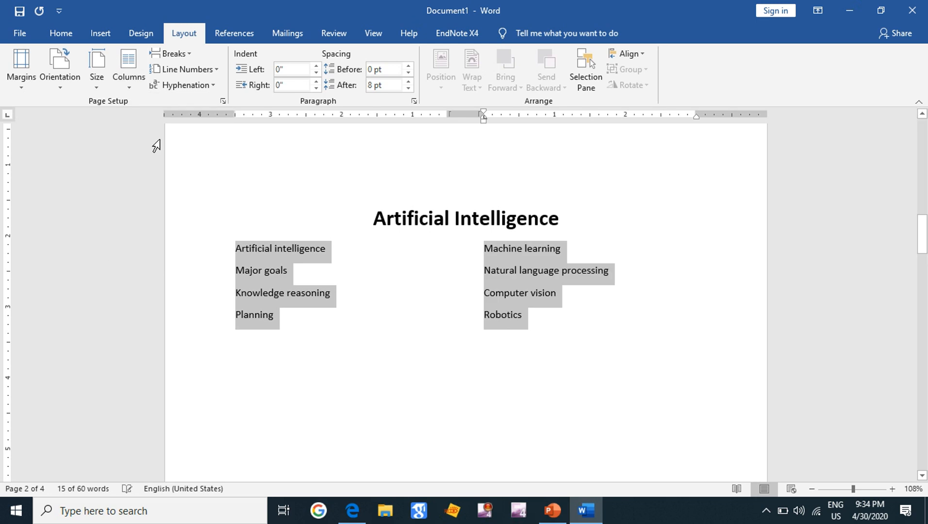
Step: Insert a column break before Planning so that it starts the second column of the topic list
left_click(437, 336)
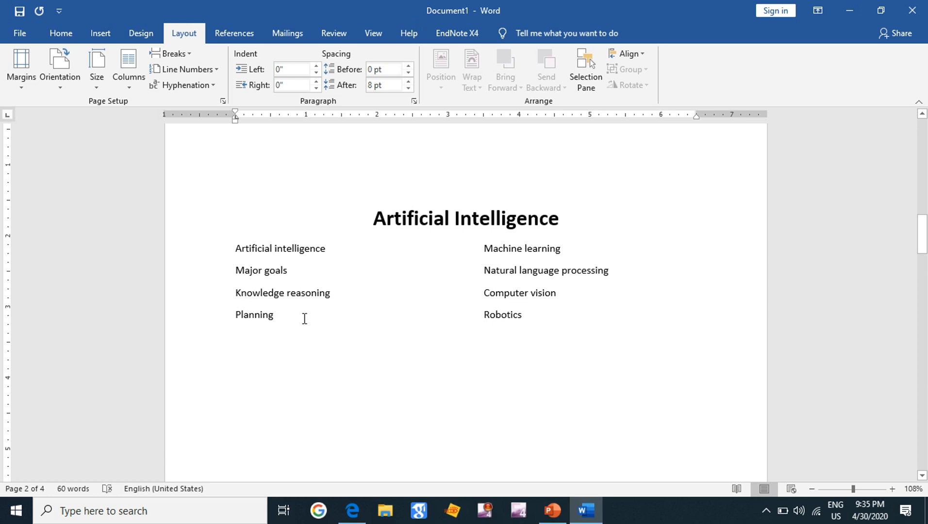
left_click(236, 314)
left_click(190, 57)
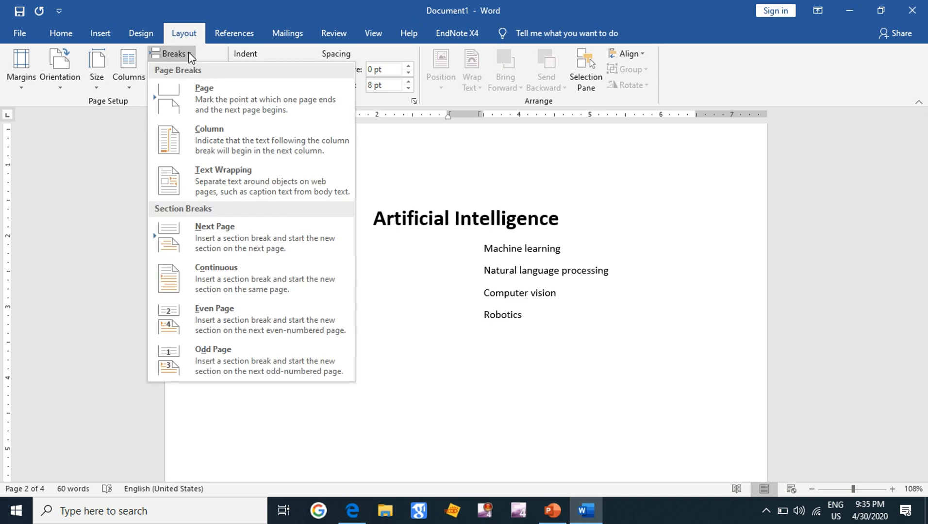
left_click(186, 146)
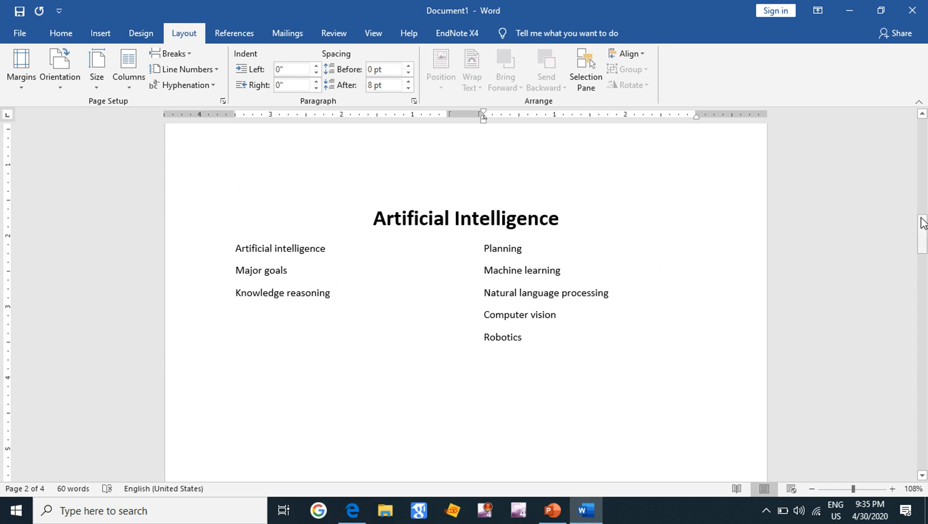
Step: Insert a Next Page section break before Planning in the second column
left_click_drag(926, 238, 926, 244)
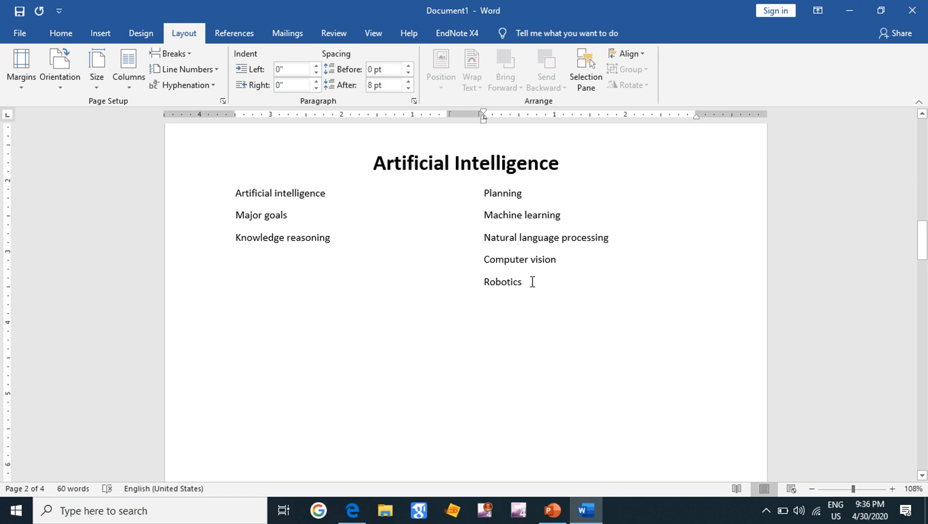
left_click(184, 56)
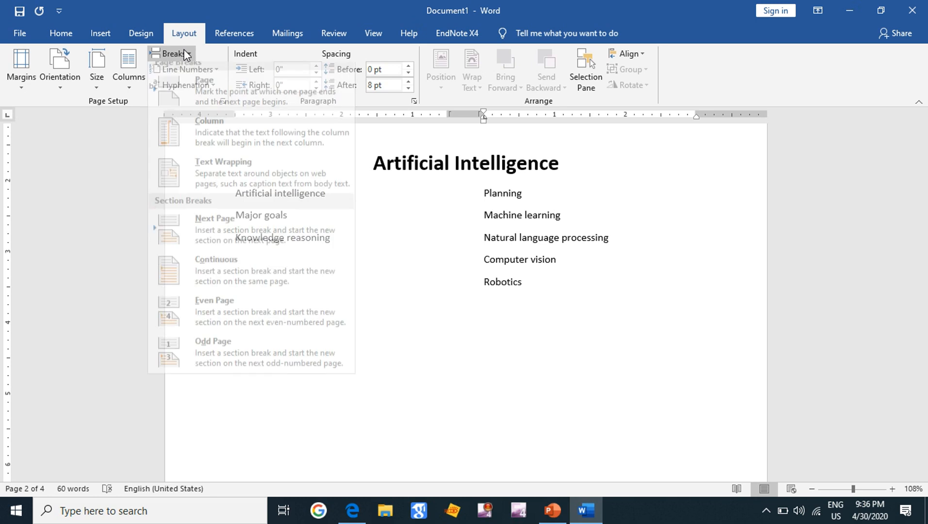
left_click(249, 251)
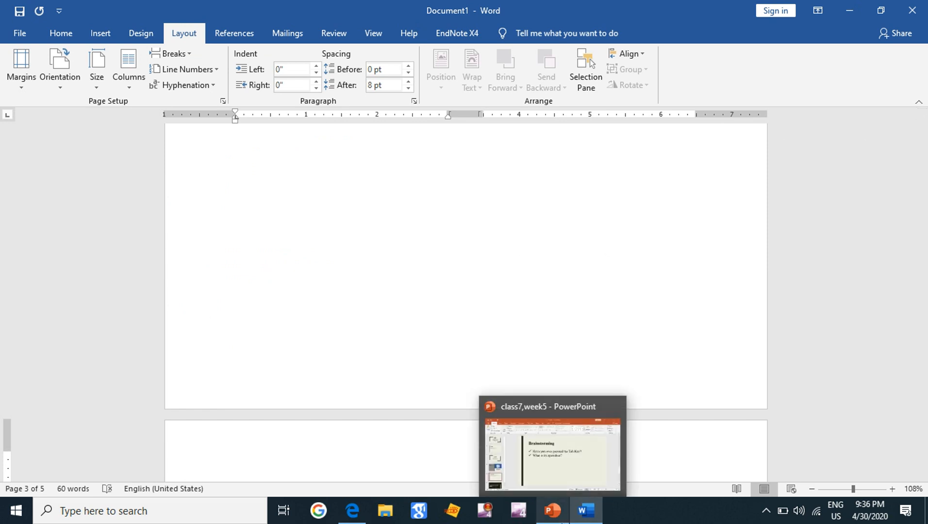
Step: Switch to the class7,week5 presentation in PowerPoint and display slide 6, Your Task for This Week
left_click(558, 522)
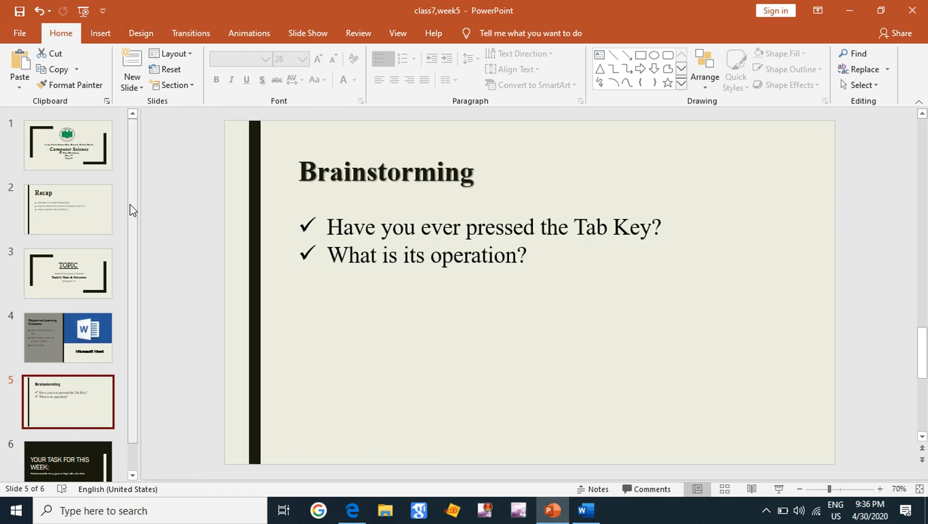
scroll(128, 213, "down", 2)
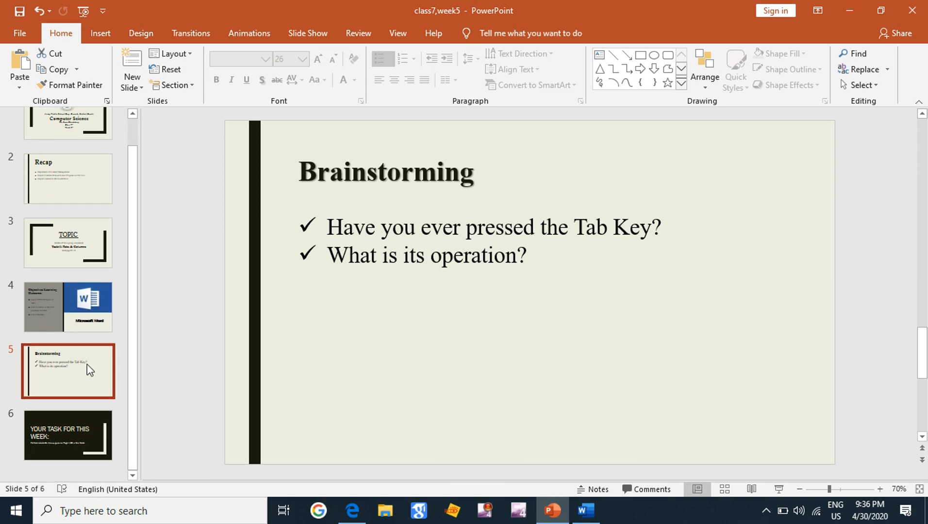
left_click(61, 430)
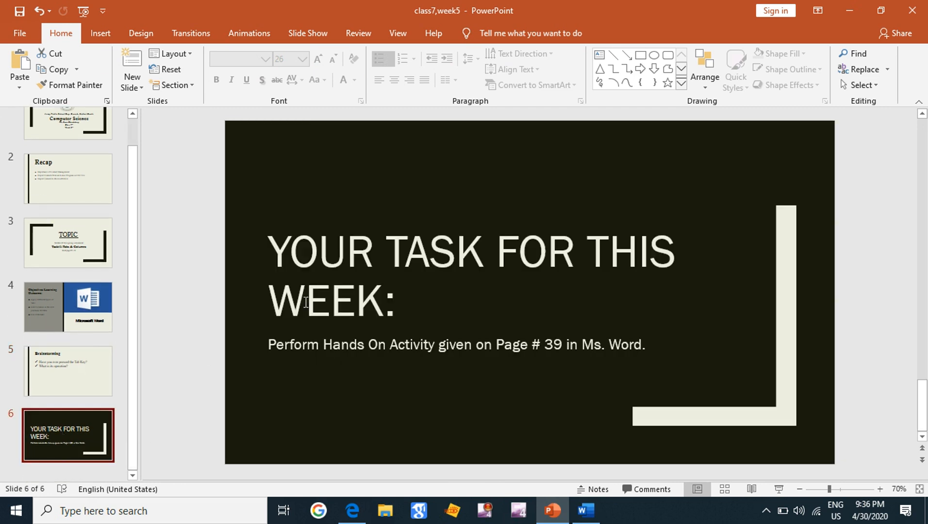